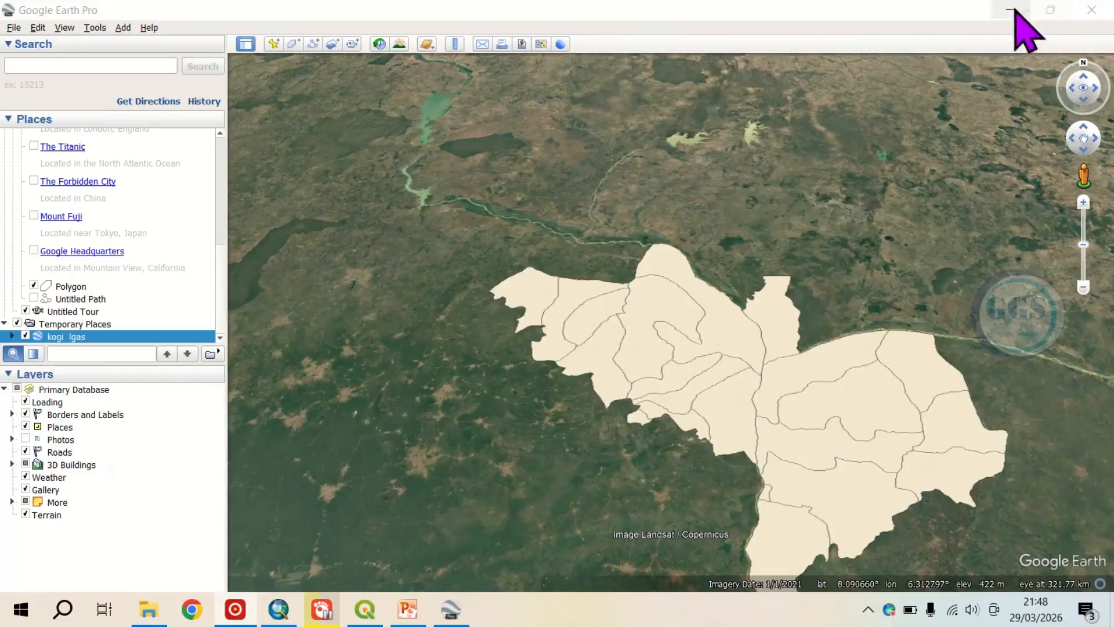
Step: Close Google Earth Pro and discard the unsaved items in Temporary Places
click(1092, 10)
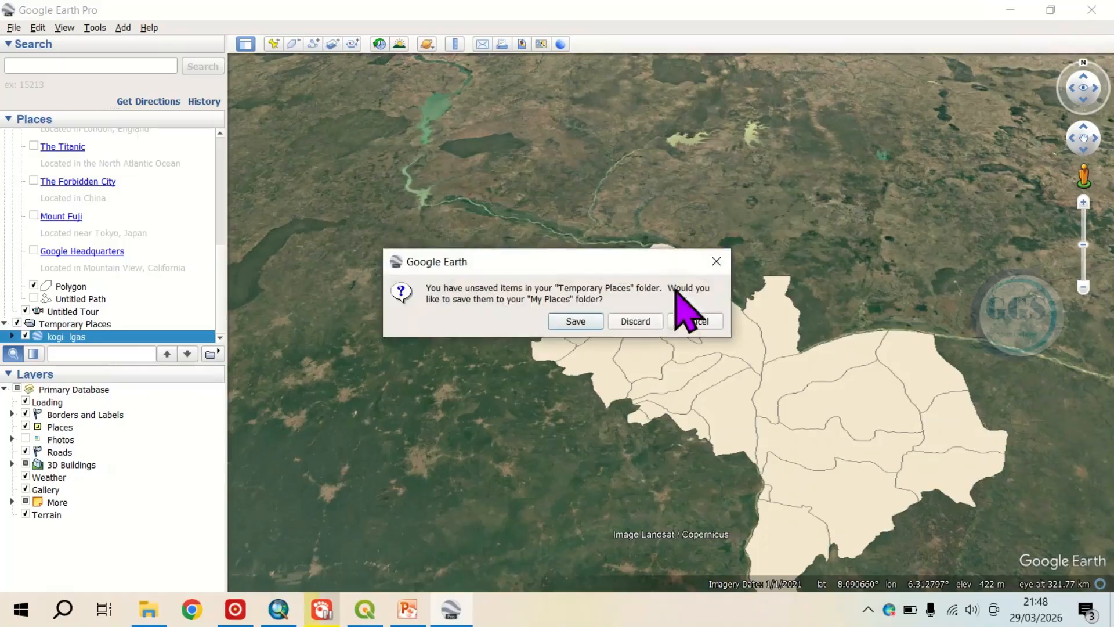
click(635, 322)
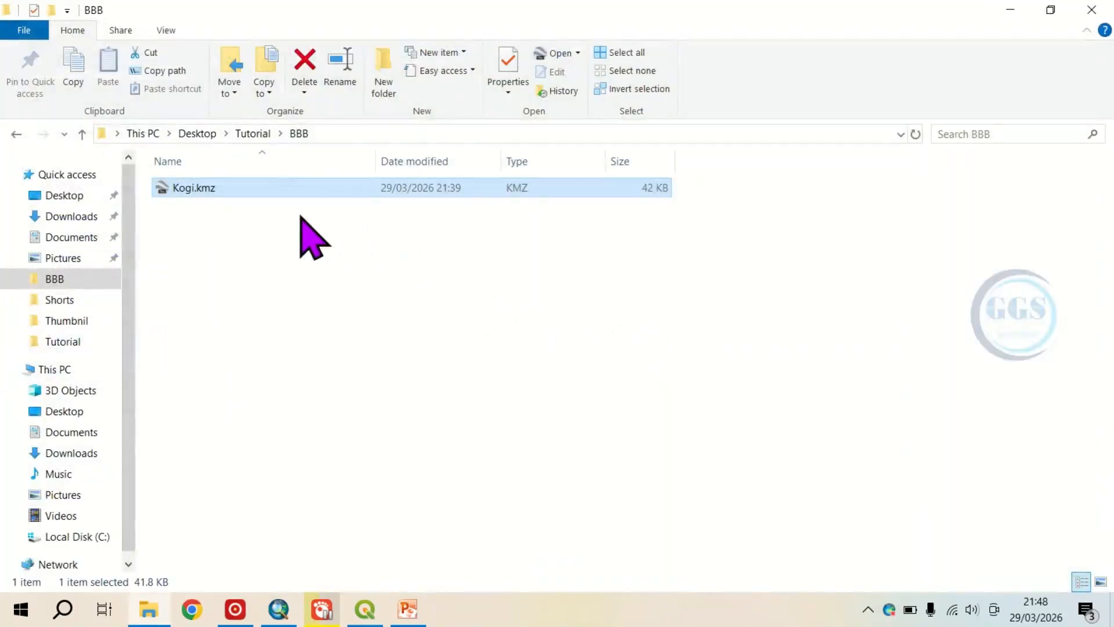
Step: Bring Kogi.kmz from the BBB folder into the QGIS project, adding its MultiPolygonZ item as a layer
click(367, 613)
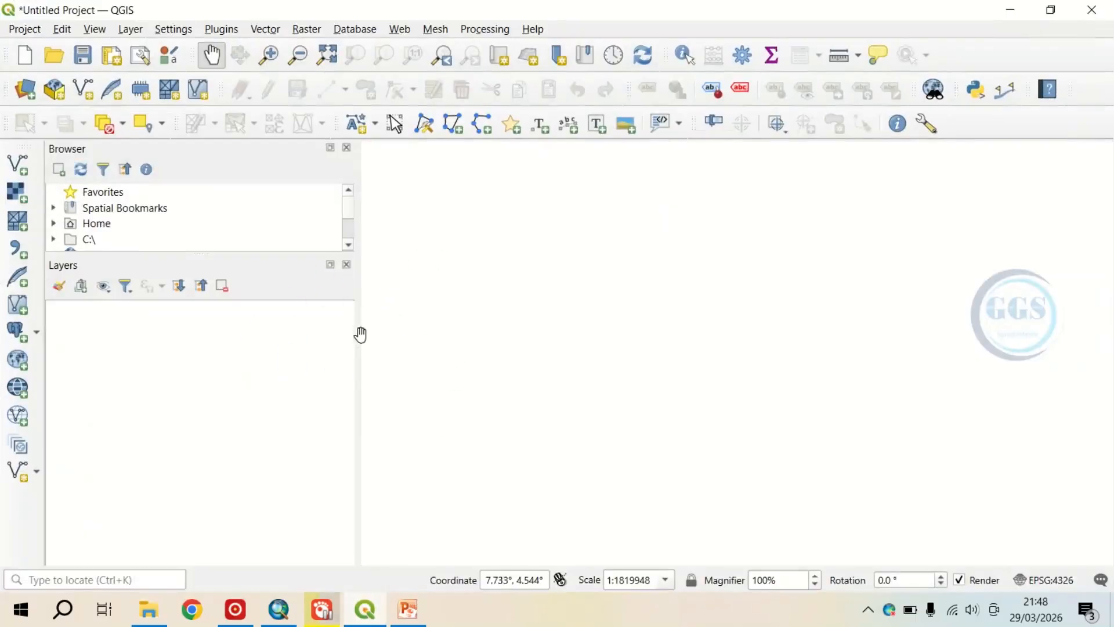
click(1011, 10)
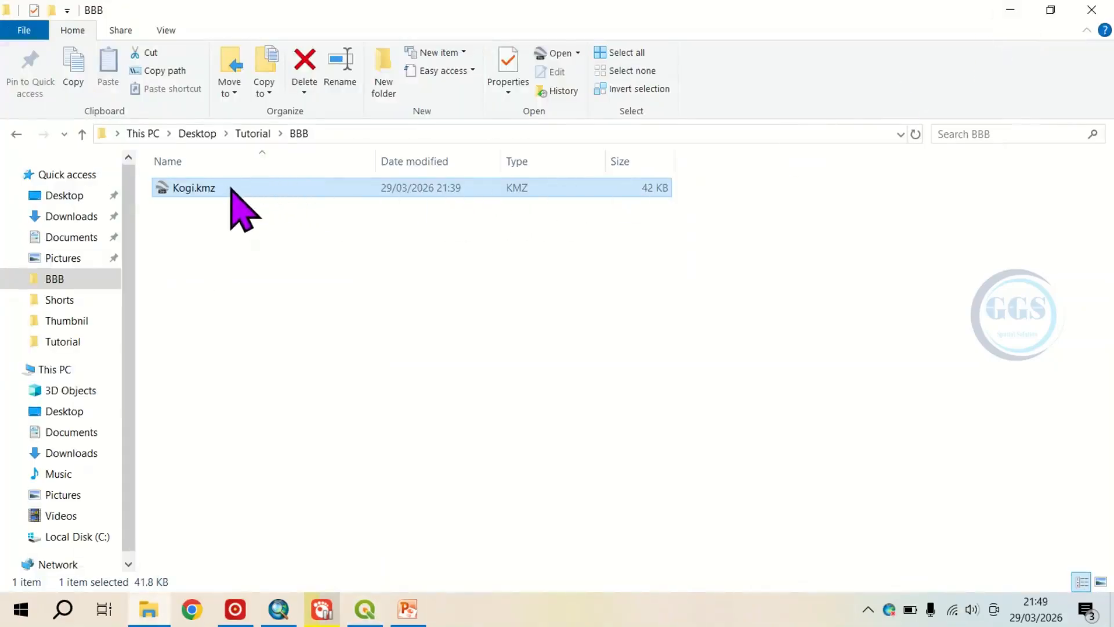
drag(232, 188, 231, 446)
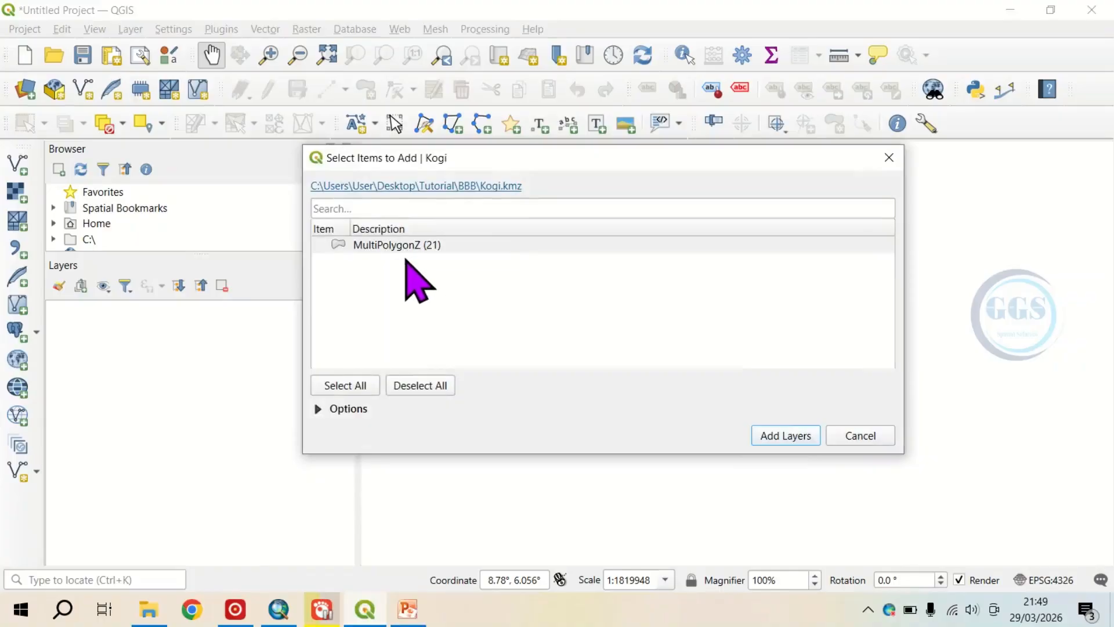
click(385, 249)
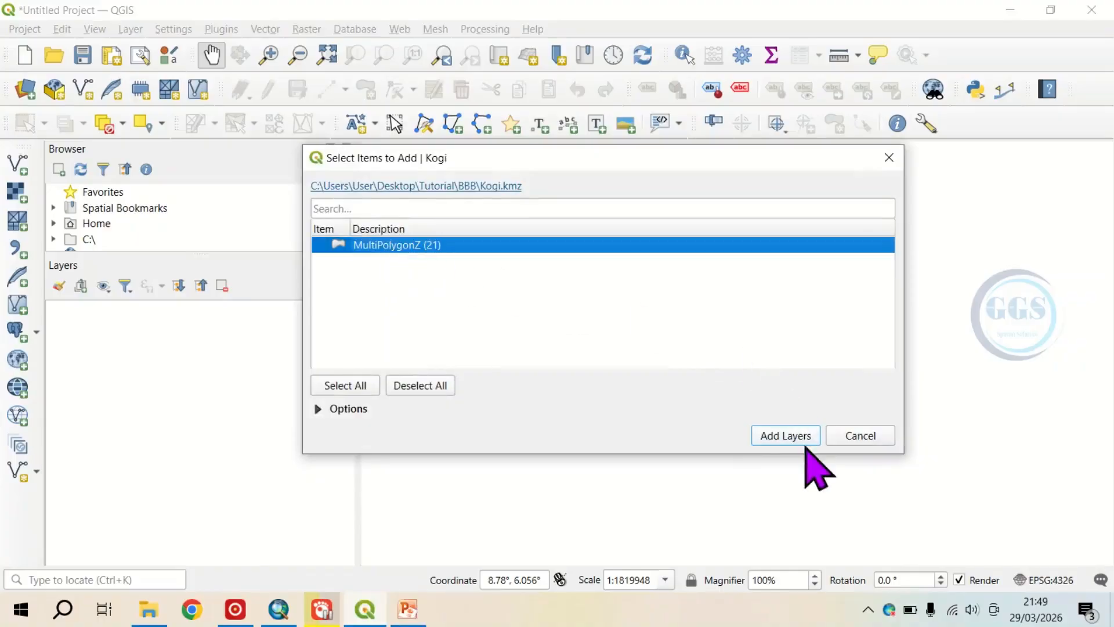
click(775, 440)
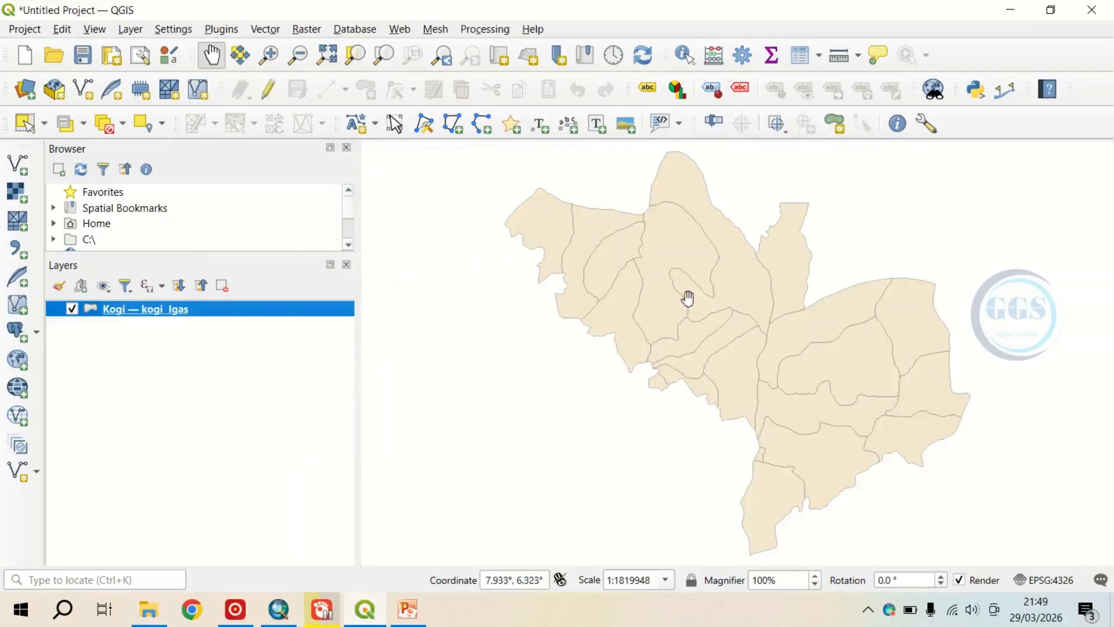
Step: Inspect the Kogi layer's attribute table by highlighting the Ankpa, Idah and Ijumu records, close it and clear the selection
right_click(156, 312)
click(223, 230)
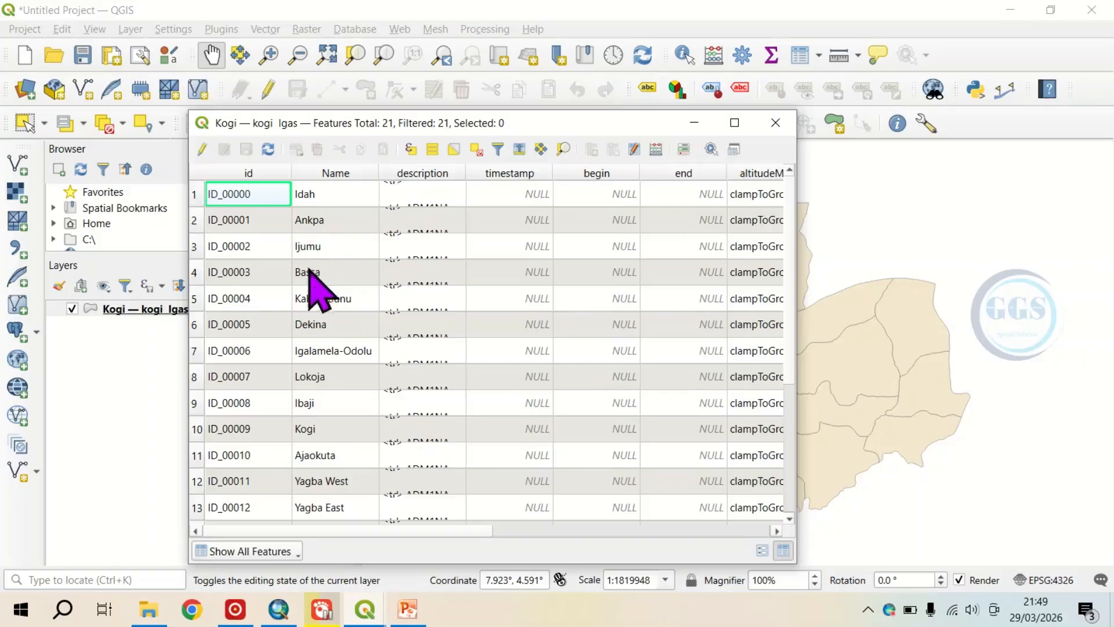
click(196, 220)
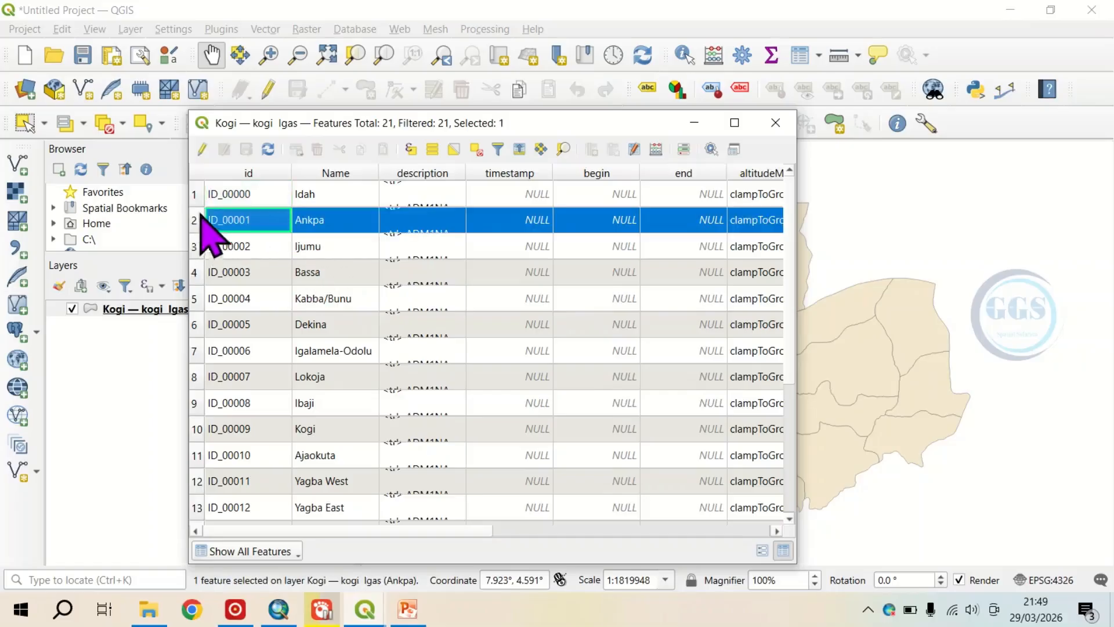
click(195, 197)
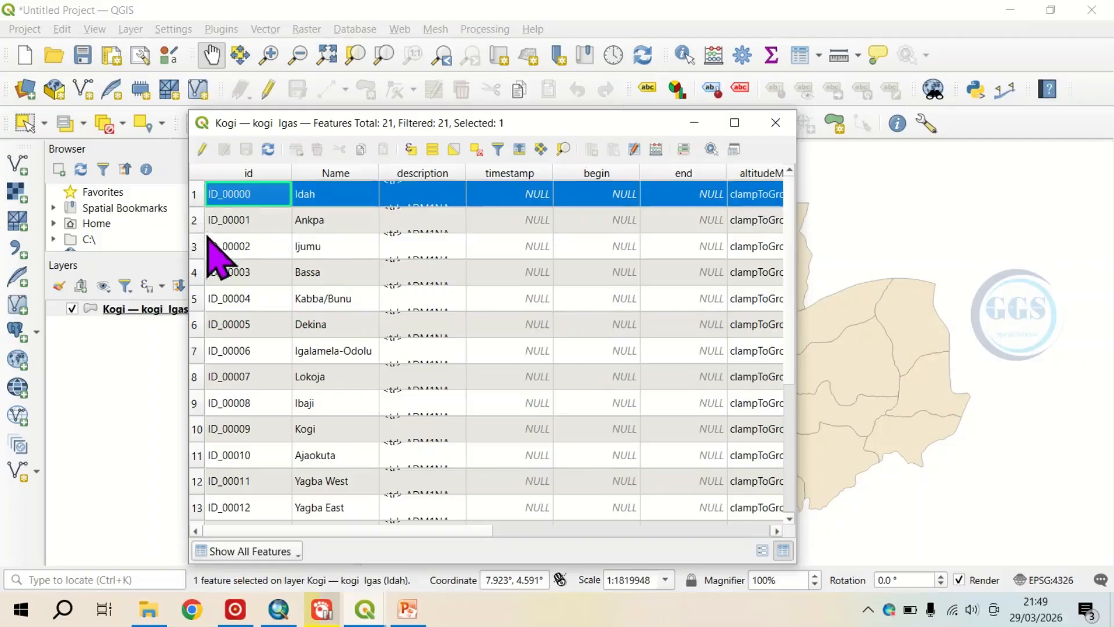
click(198, 223)
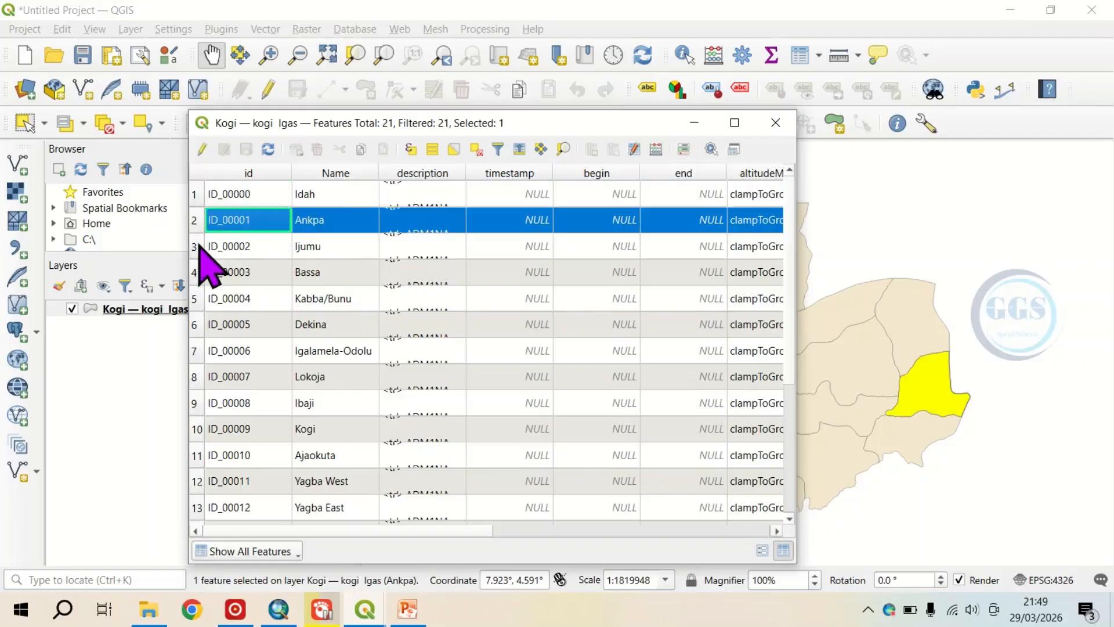
click(197, 247)
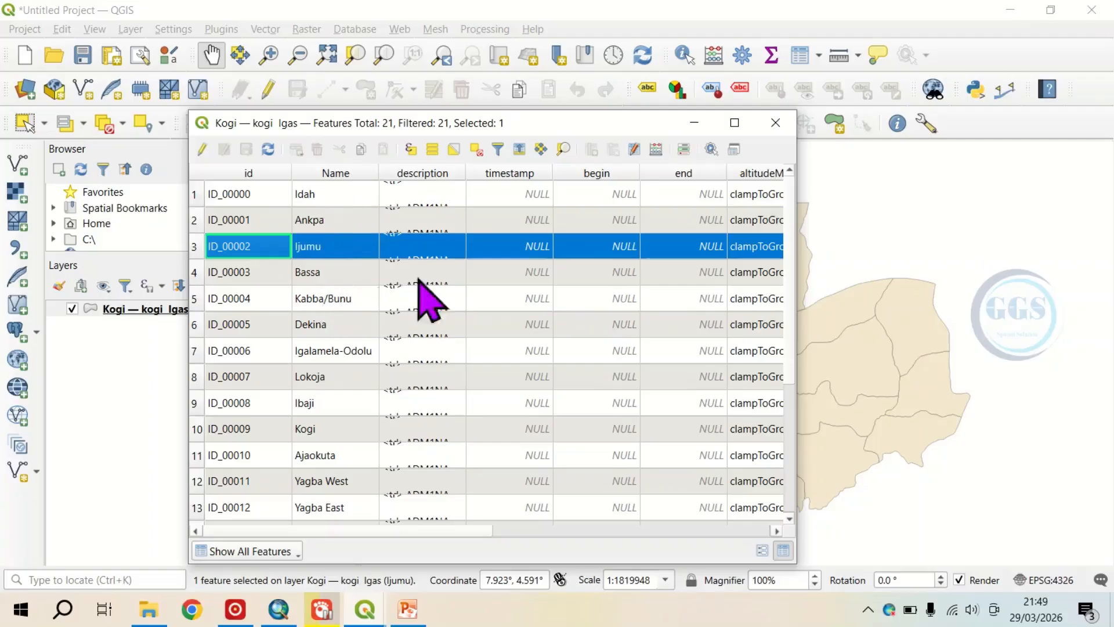
click(775, 123)
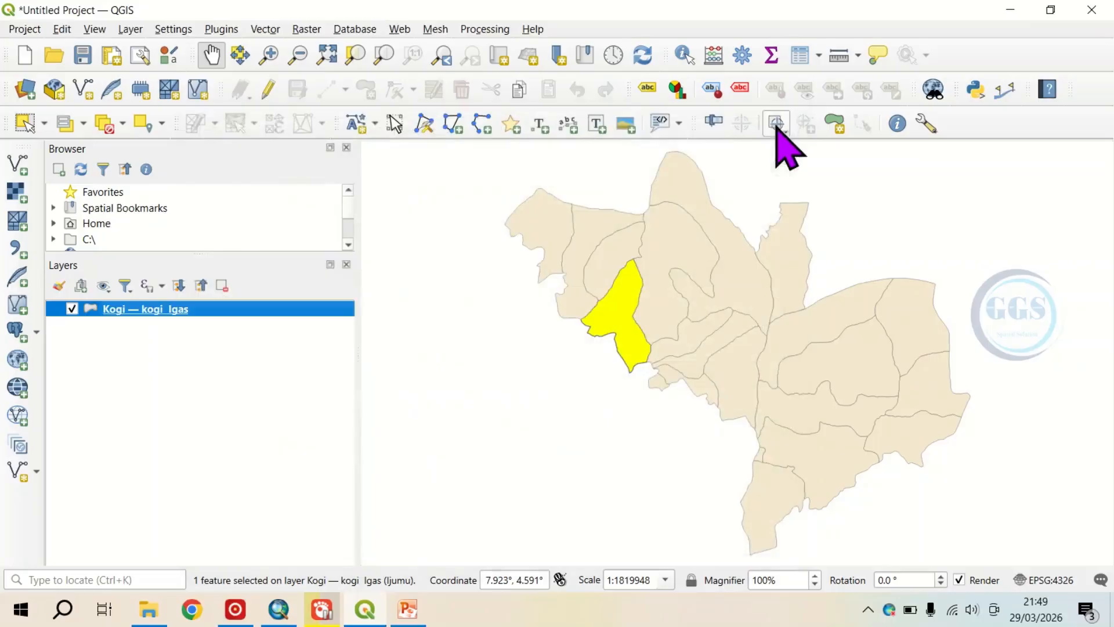
click(103, 125)
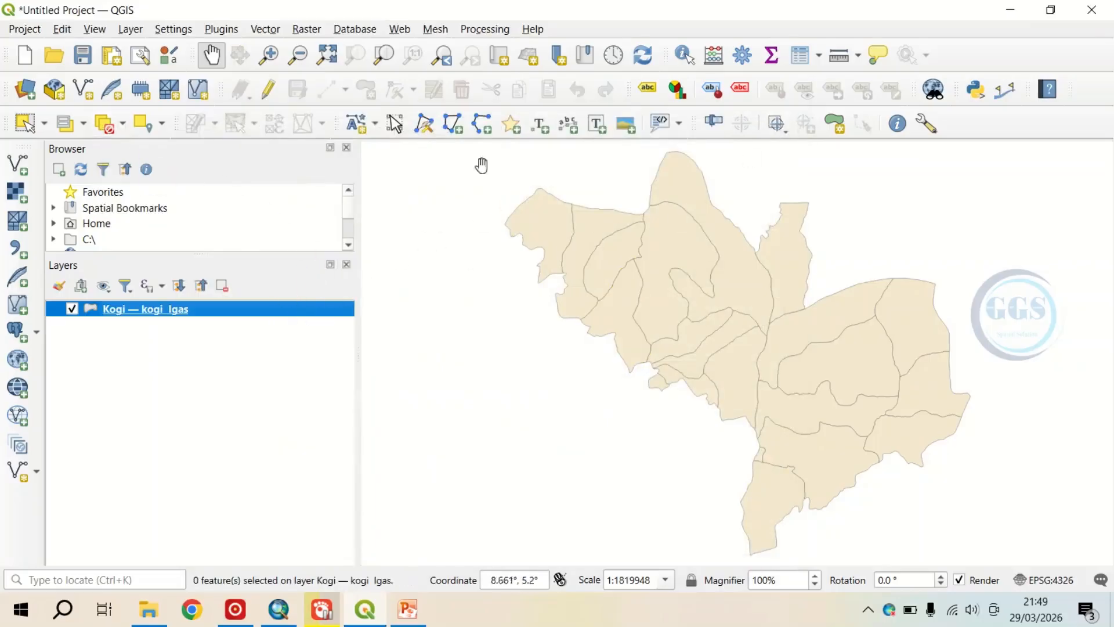
Step: Search the processing algorithms for "spli" and open the Split vector layer tool
click(485, 30)
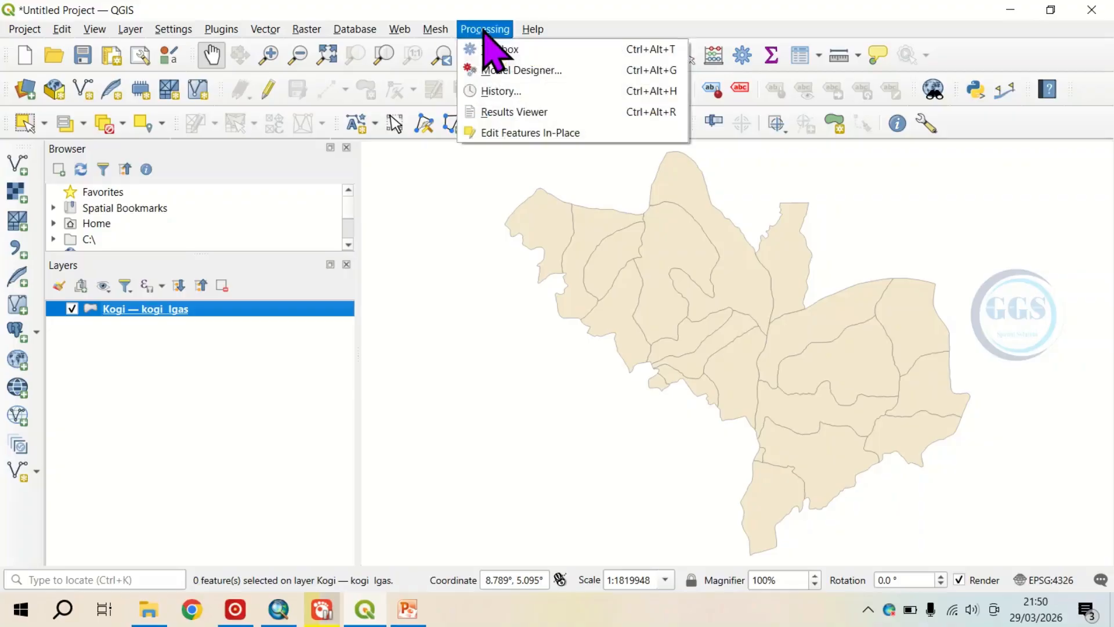
click(500, 50)
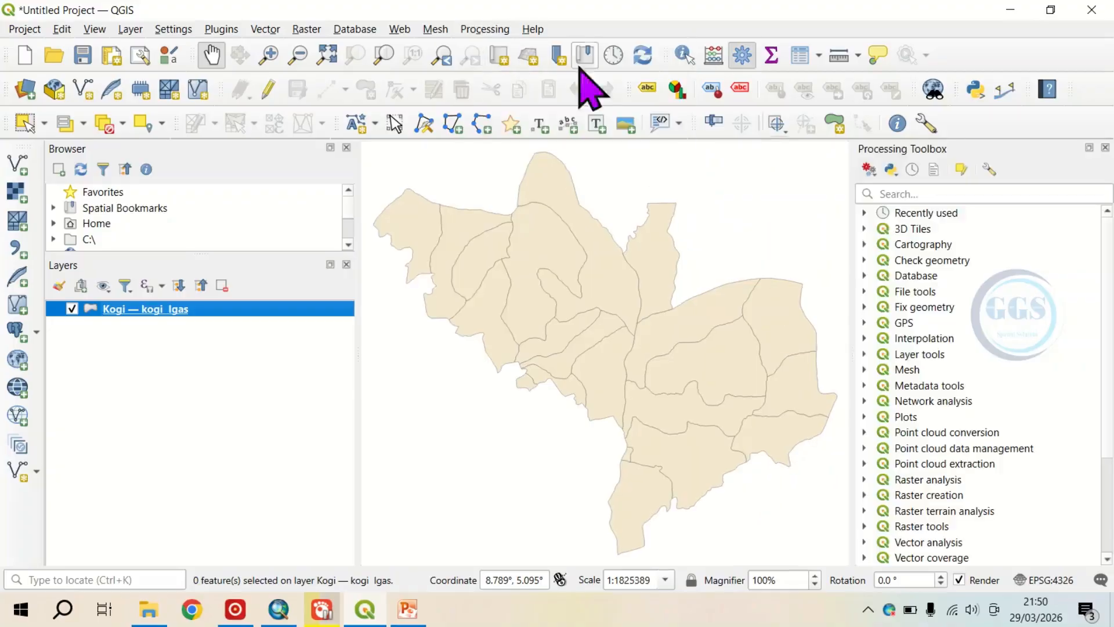
click(920, 194)
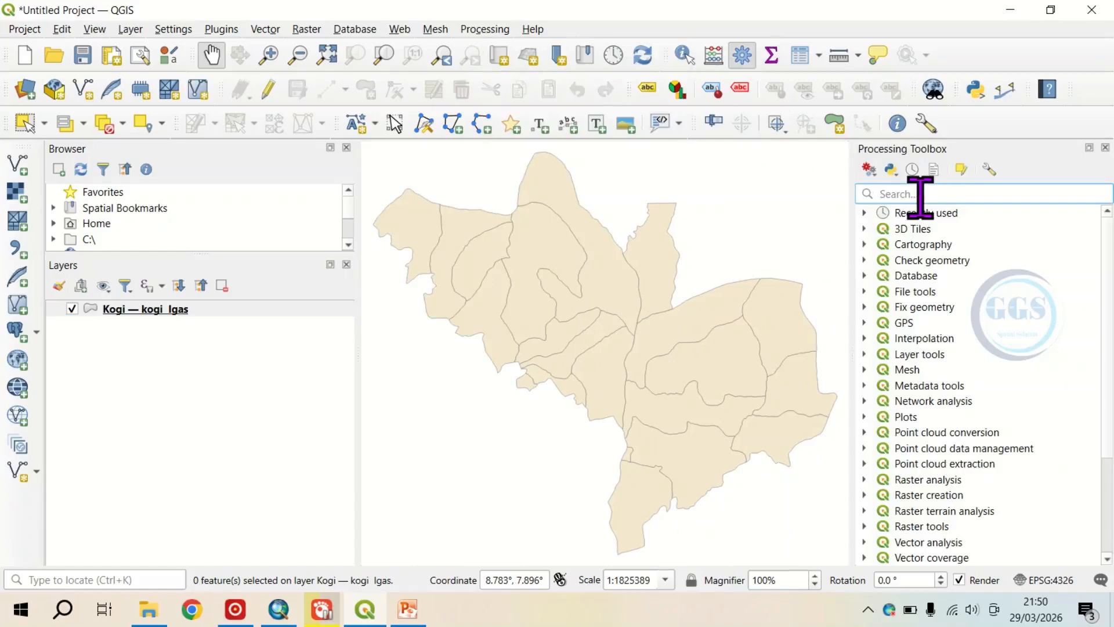
text(spli)
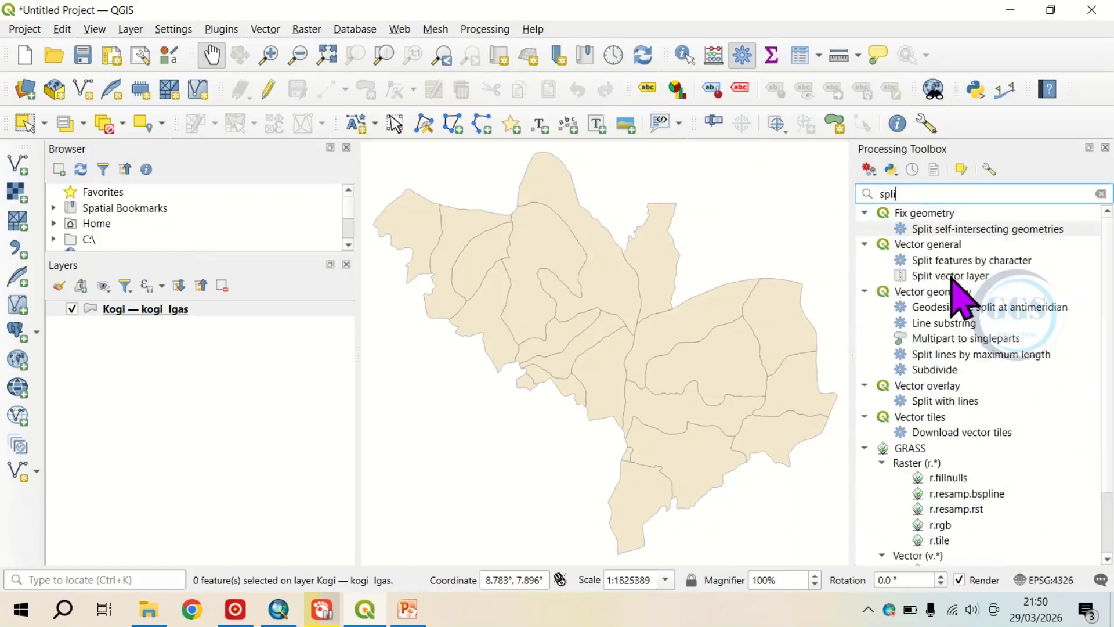
click(953, 279)
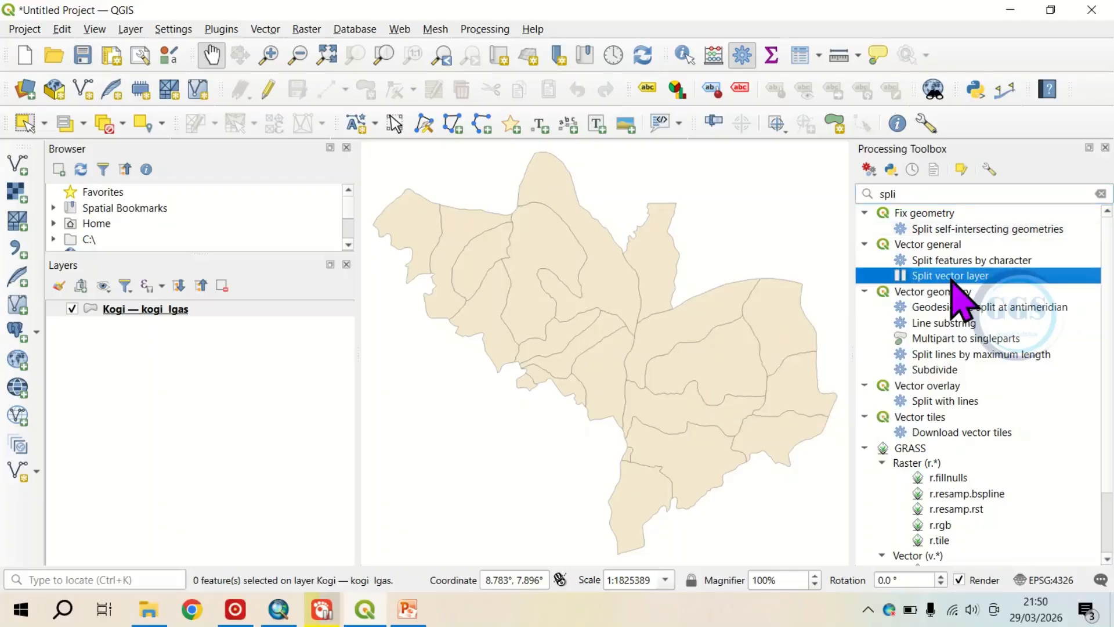
double_click(952, 276)
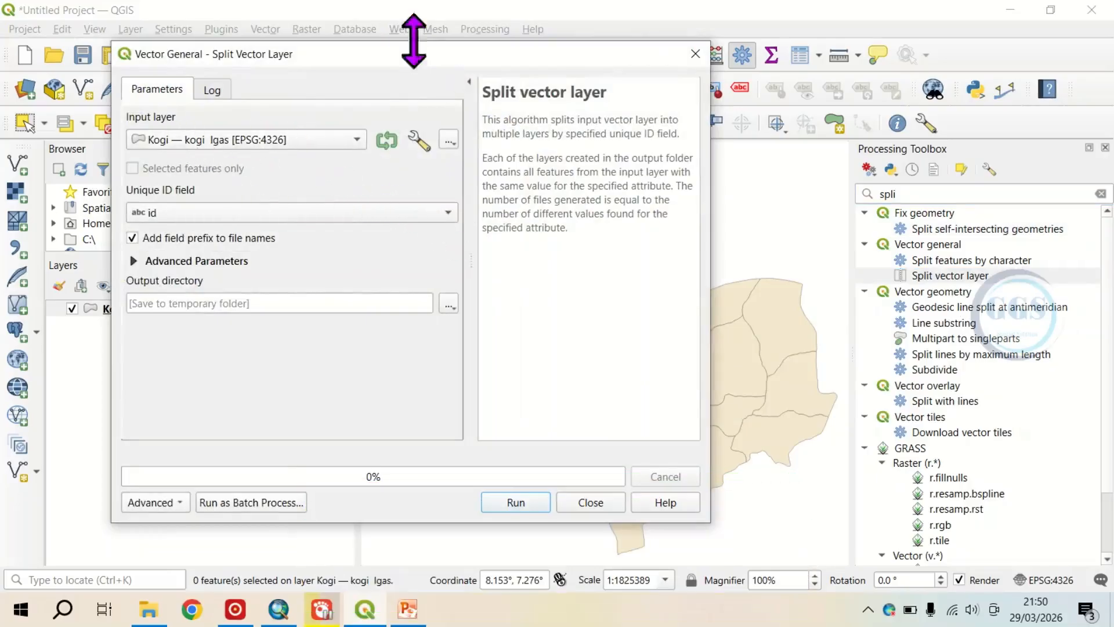
Step: Set the split's unique ID field to Name and its output file type to kml
drag(406, 56, 485, 59)
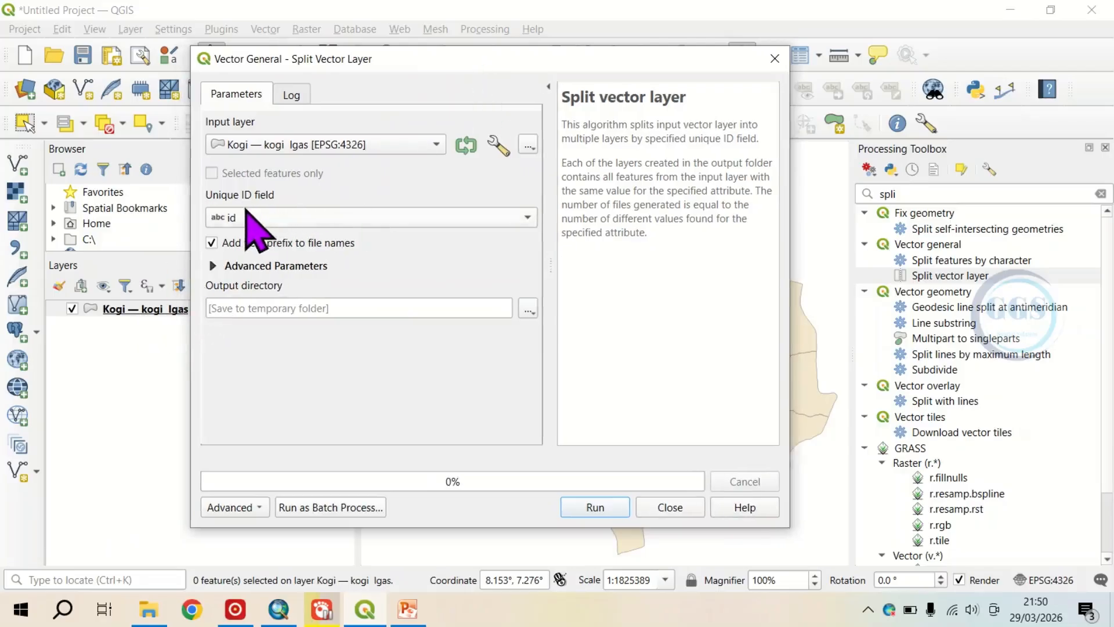
click(527, 217)
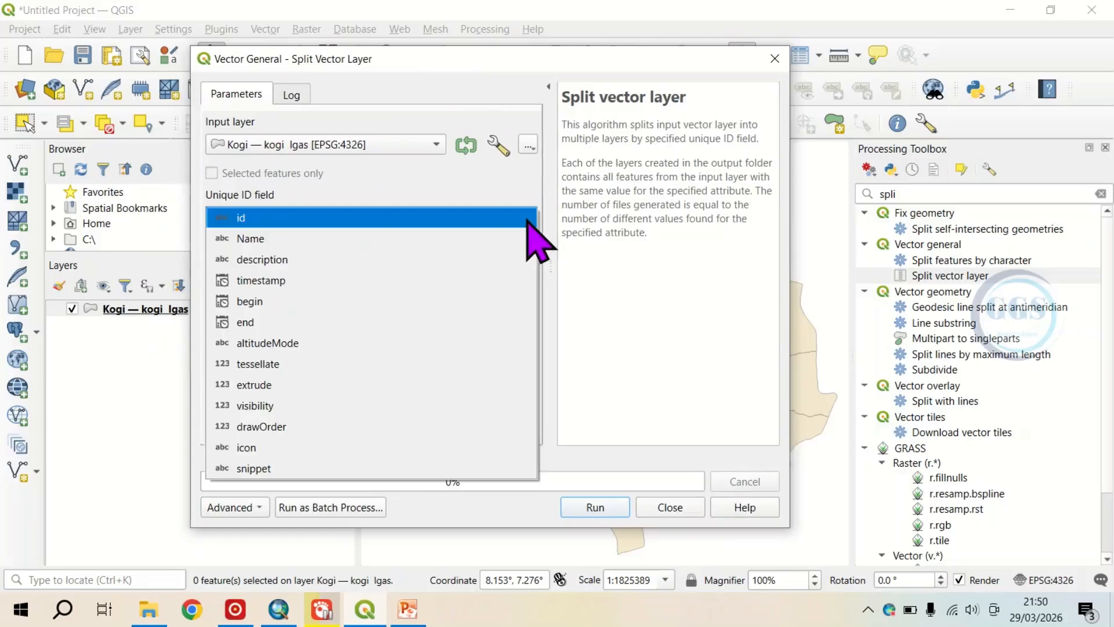
click(260, 239)
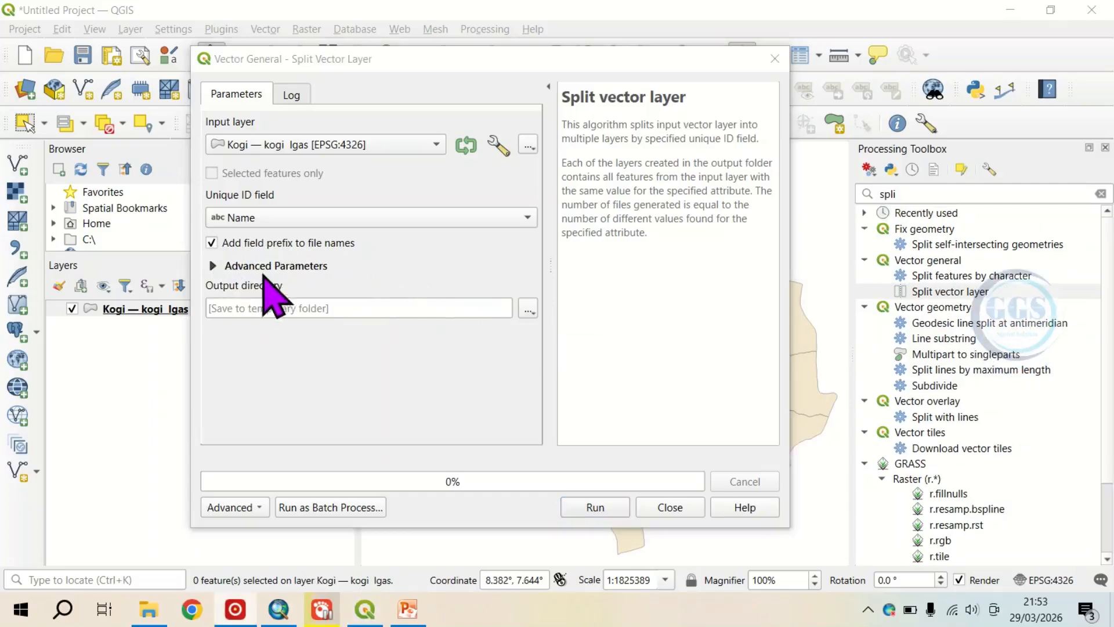
click(212, 265)
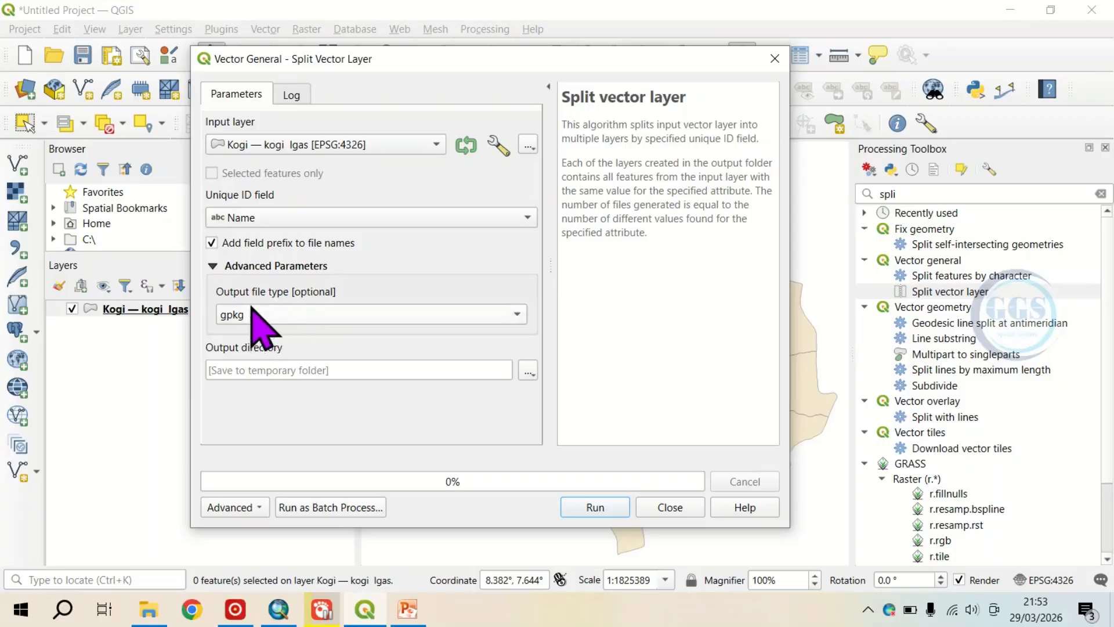
click(516, 314)
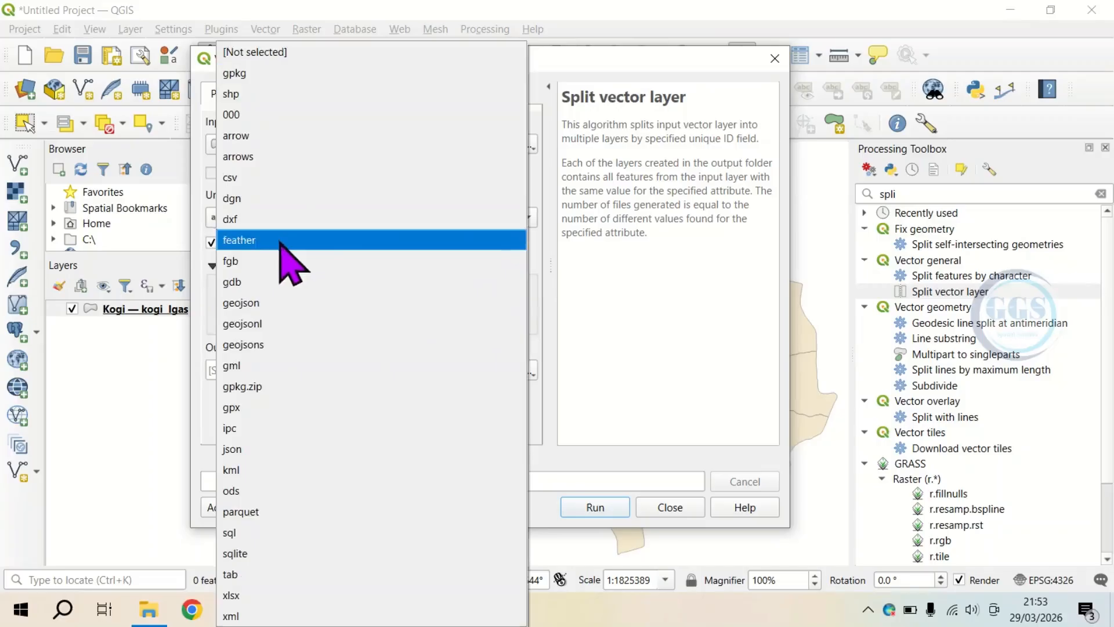
click(243, 472)
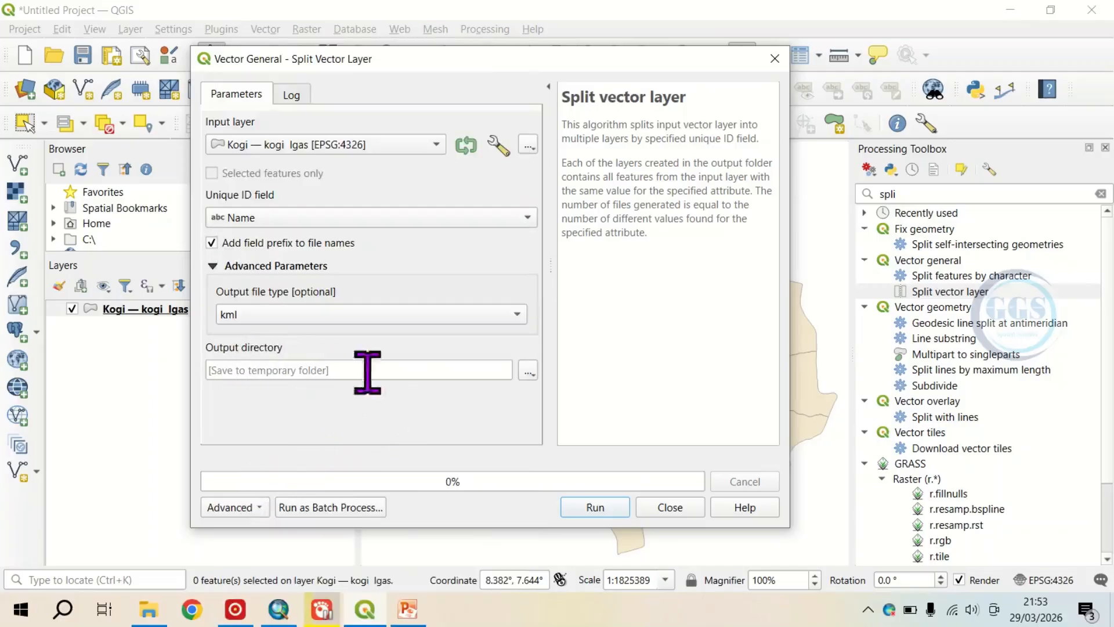
Step: Set the output directory to the BBB folder inside Tutorial, run the split and close the tool
click(529, 374)
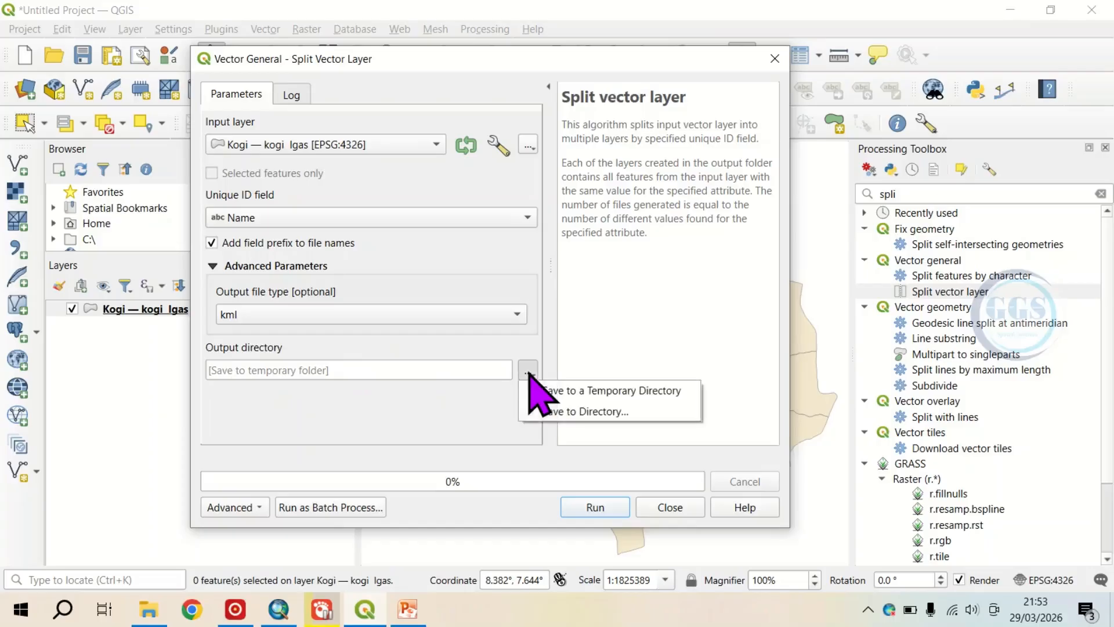
click(562, 413)
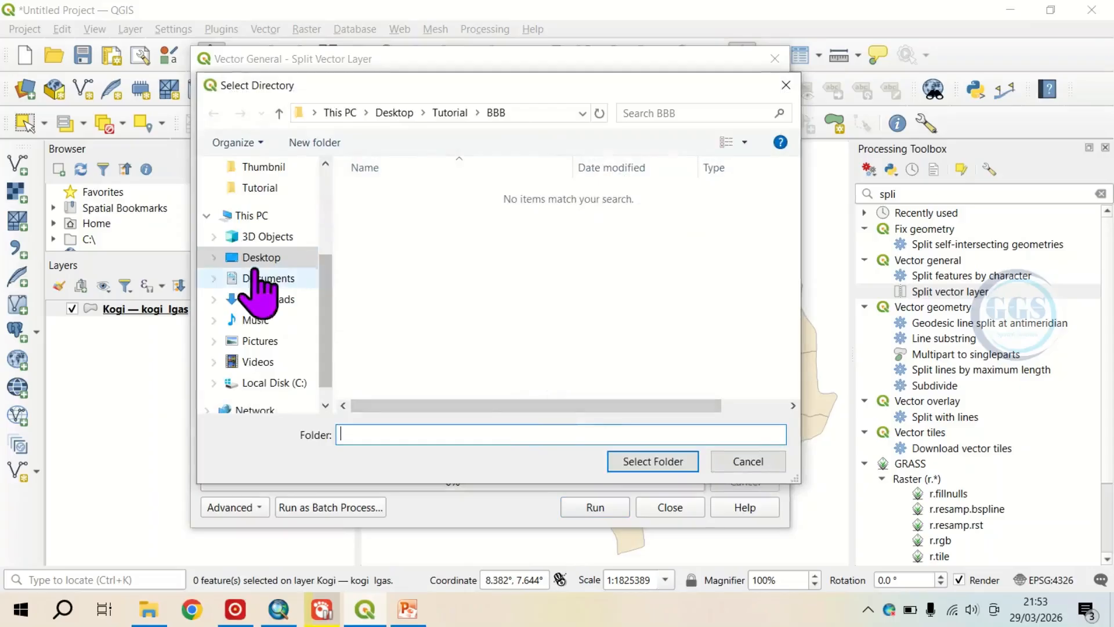
click(458, 112)
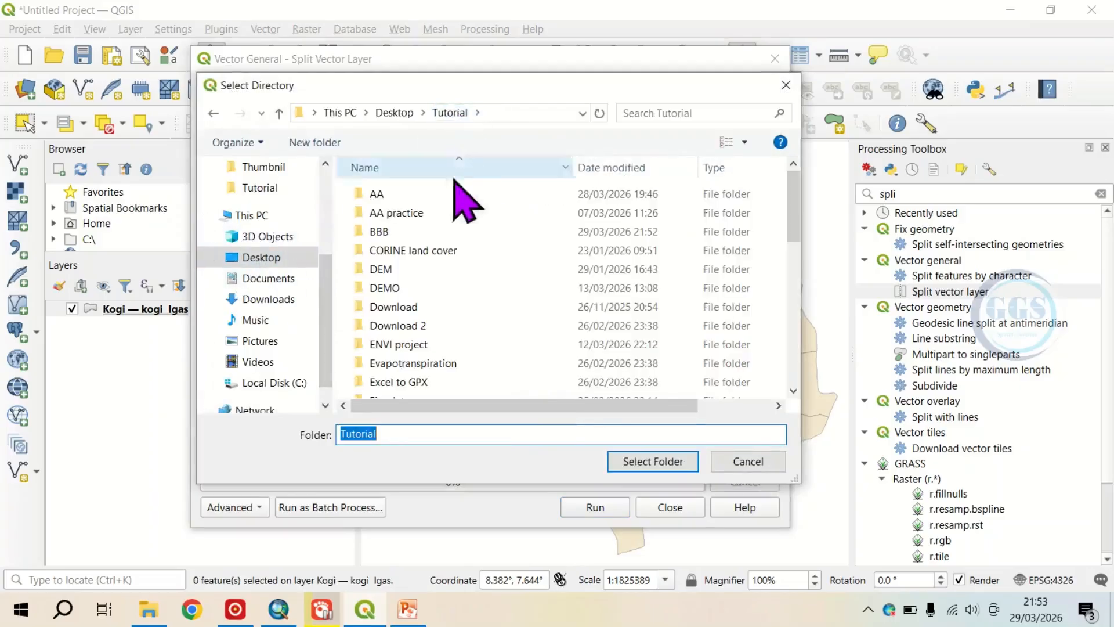
click(387, 230)
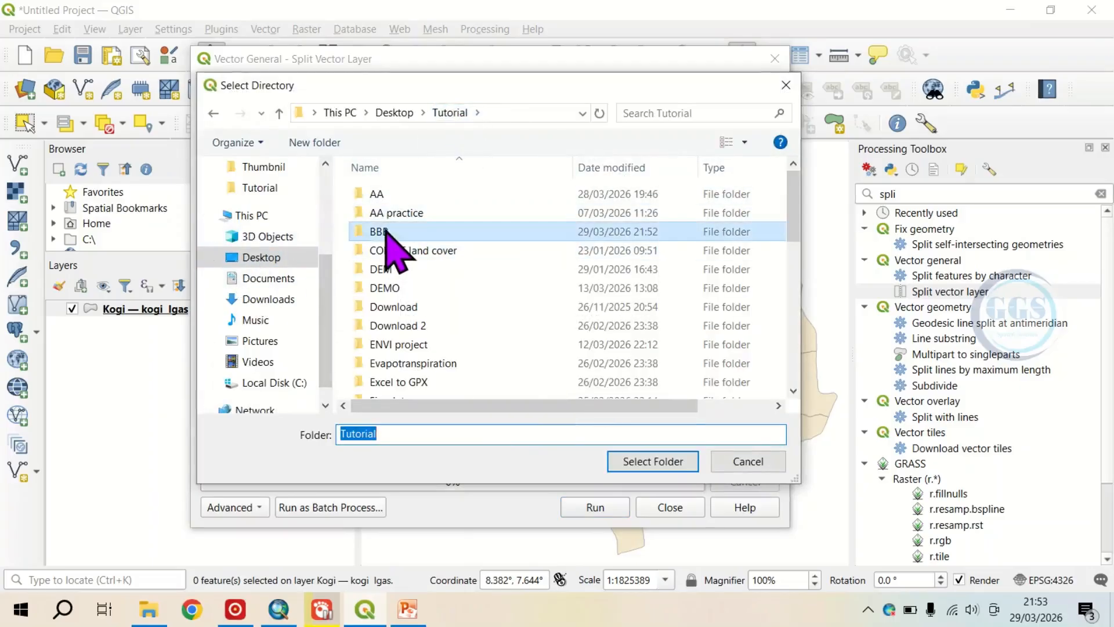
click(649, 461)
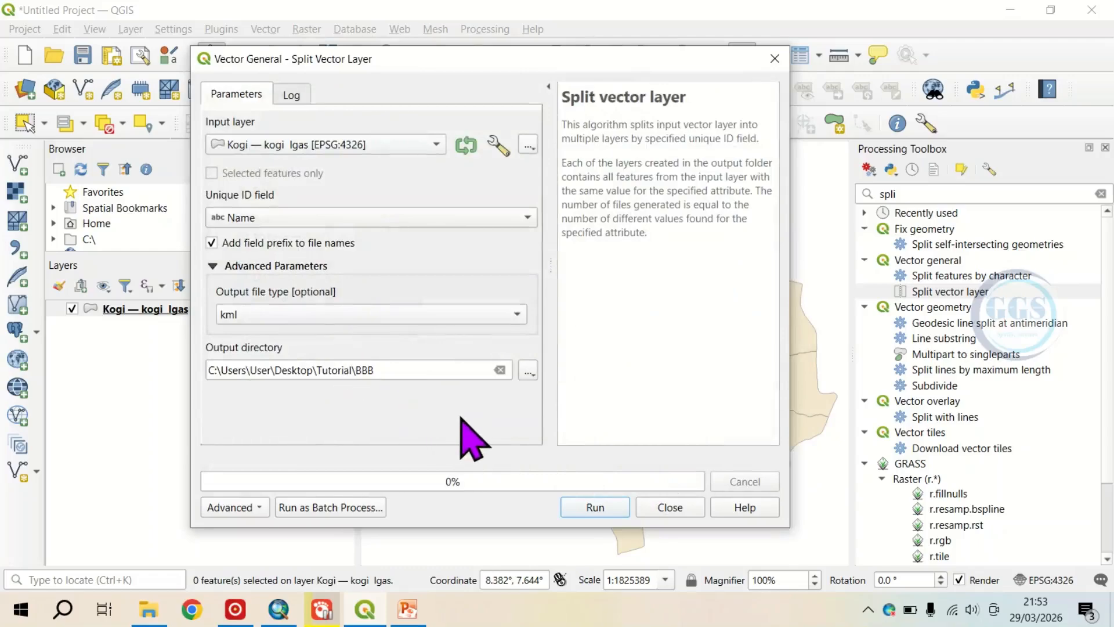
click(583, 507)
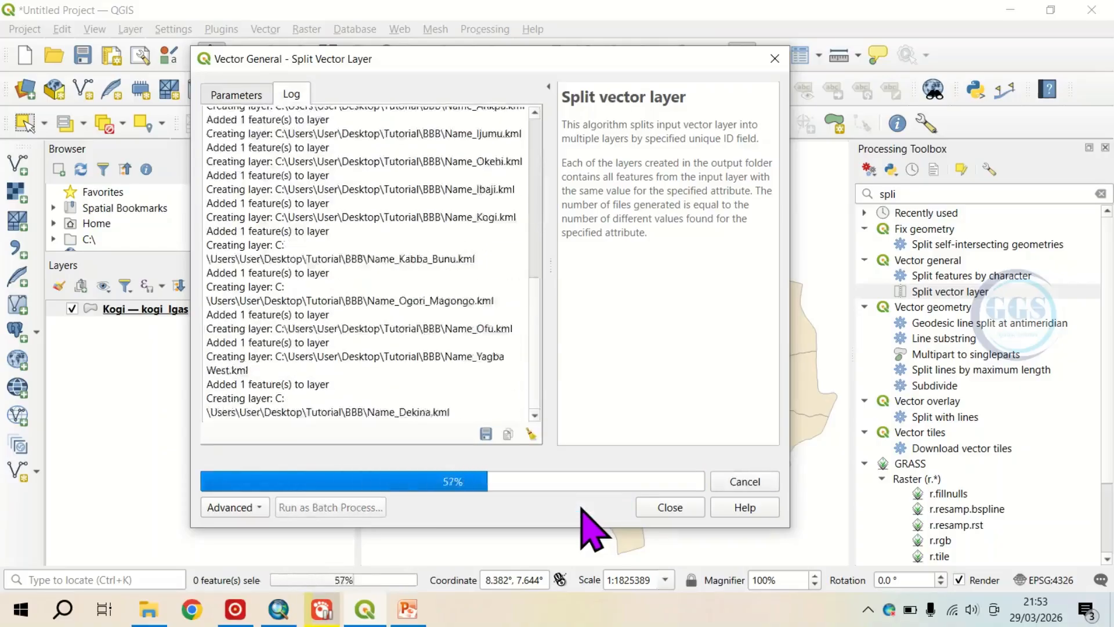
click(672, 508)
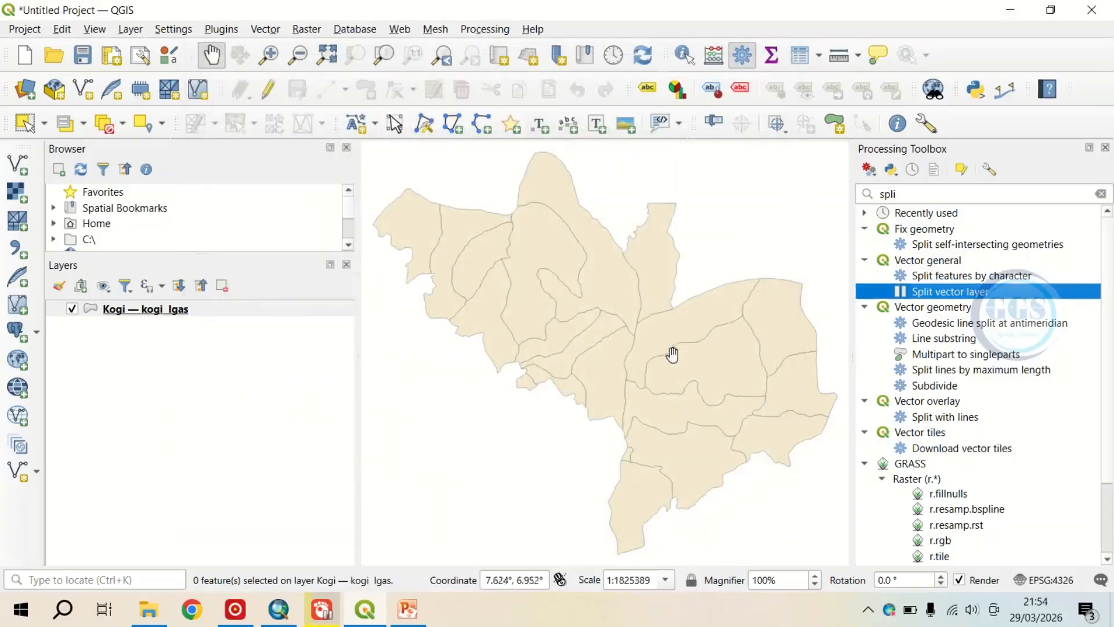
Step: Switch to File Explorer and check the KML files in the BBB folder, selecting Name_Adavi.kml
click(149, 610)
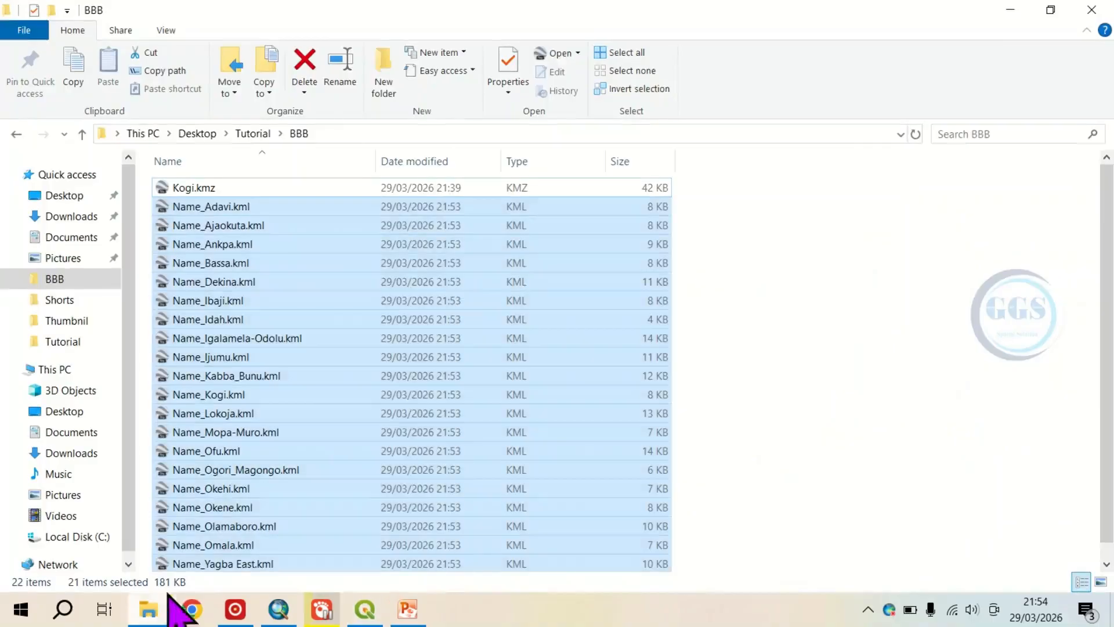
click(259, 210)
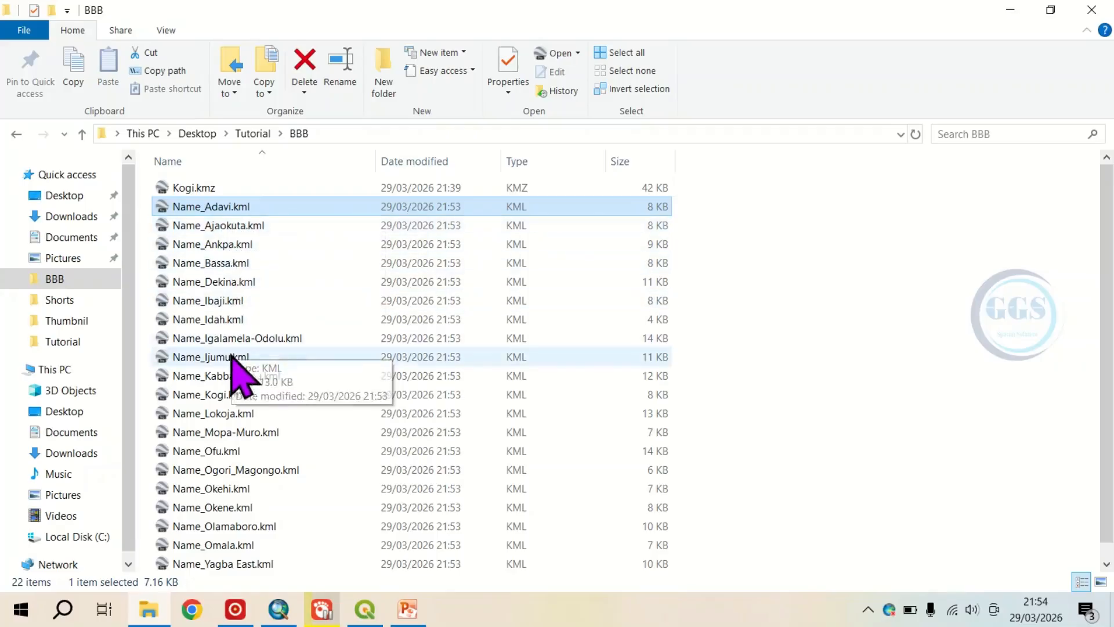
Step: Compare the original Kogi.kmz with the split files in the BBB folder and open Name_Ajaokuta.kml in Google Earth Pro
click(185, 188)
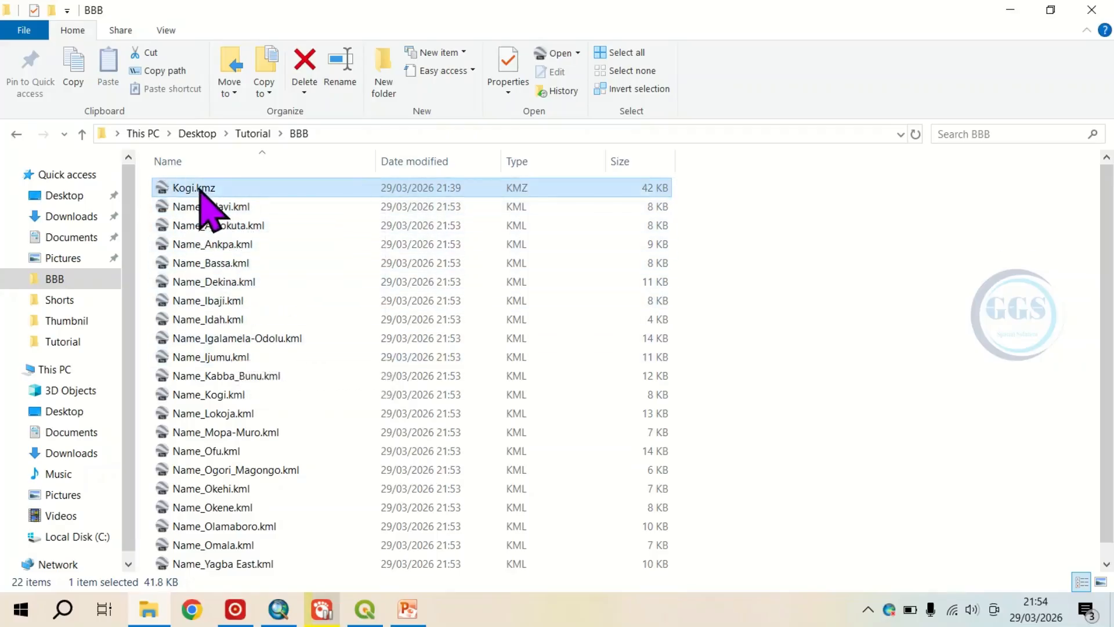
click(214, 209)
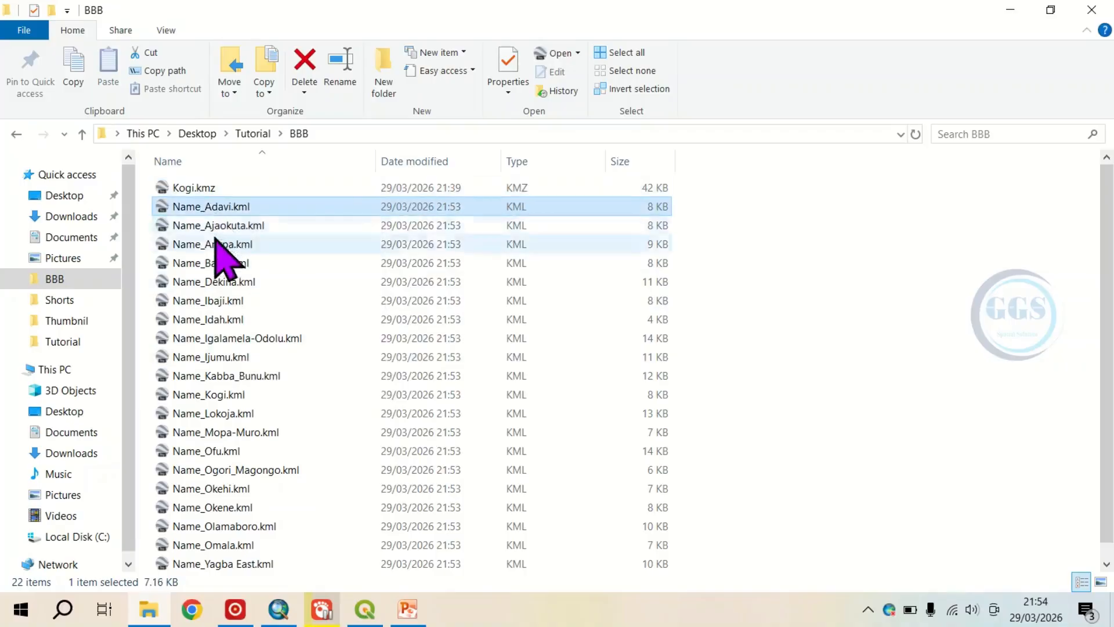
click(216, 246)
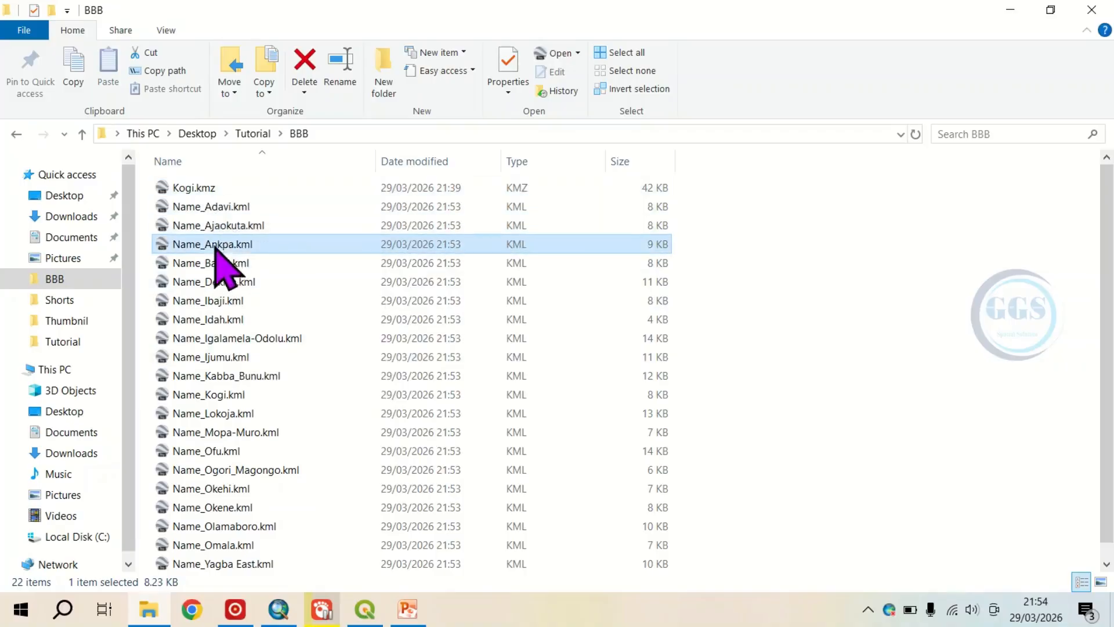
click(219, 209)
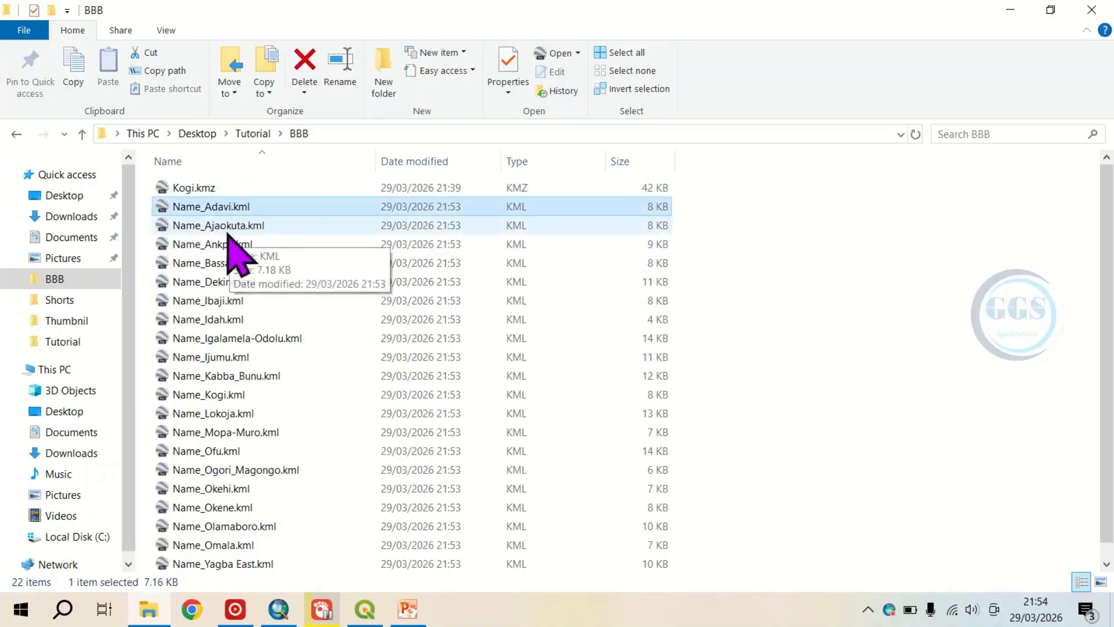
click(226, 230)
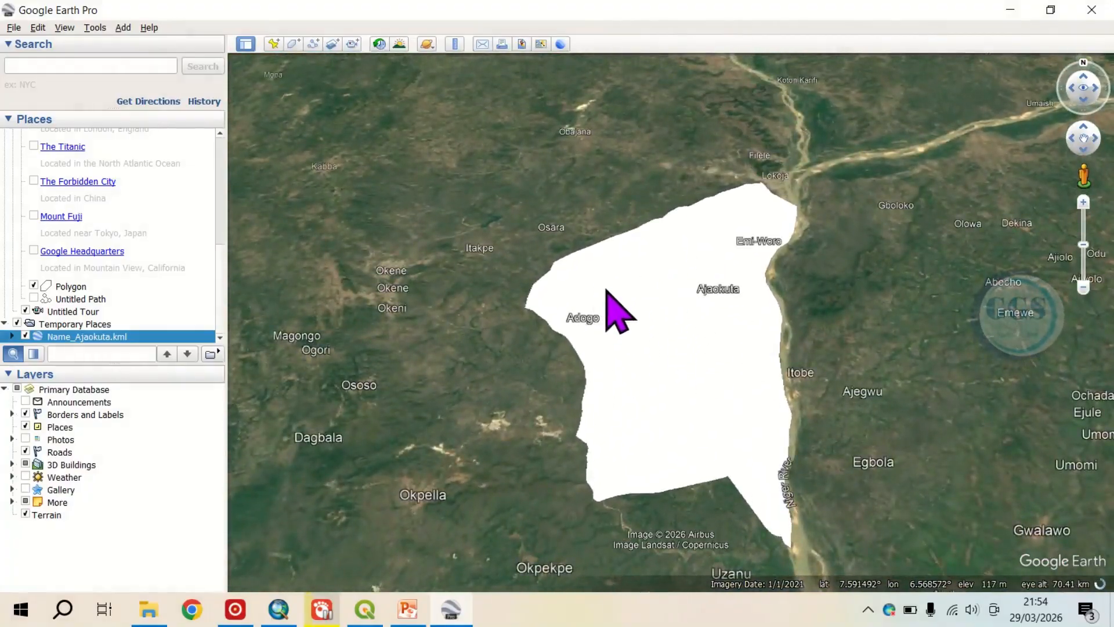
Step: Open Kogi.kmz from the BBB folder in Google Earth Pro and hide its kogi lgas layer, leaving the Ajaokuta polygon displayed
click(1012, 12)
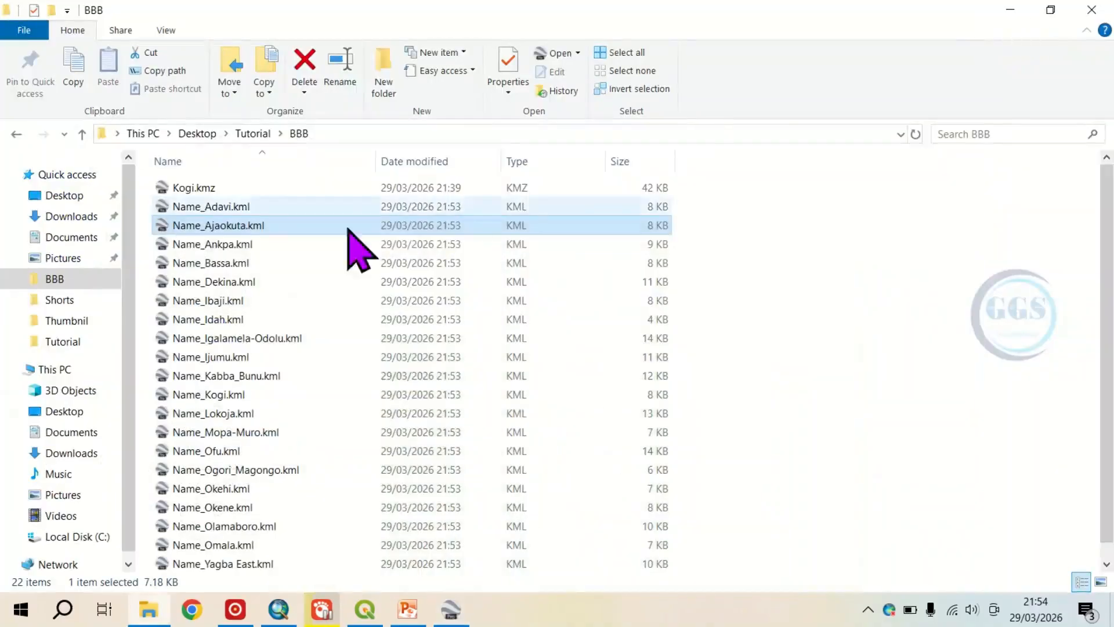
double_click(199, 187)
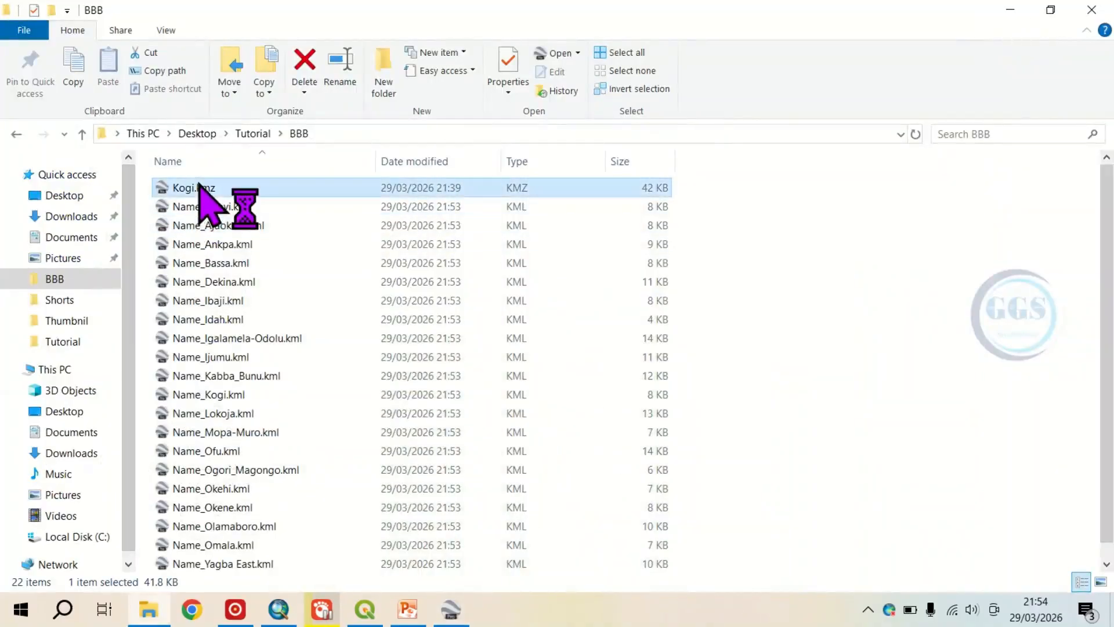
scroll(518, 286, down, 5)
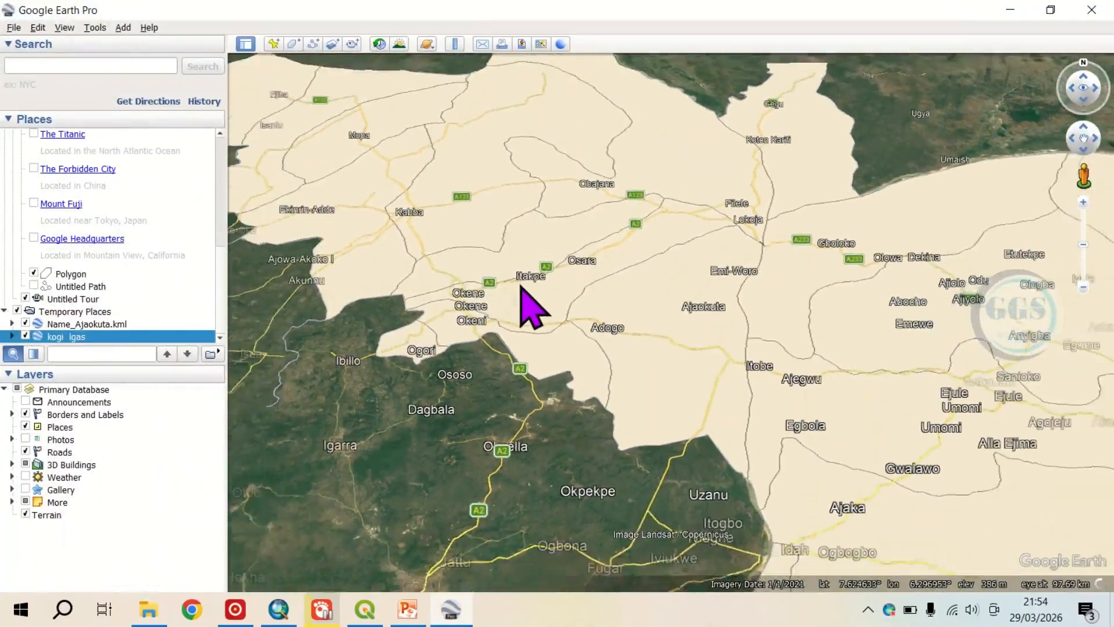
scroll(633, 317, down, 3)
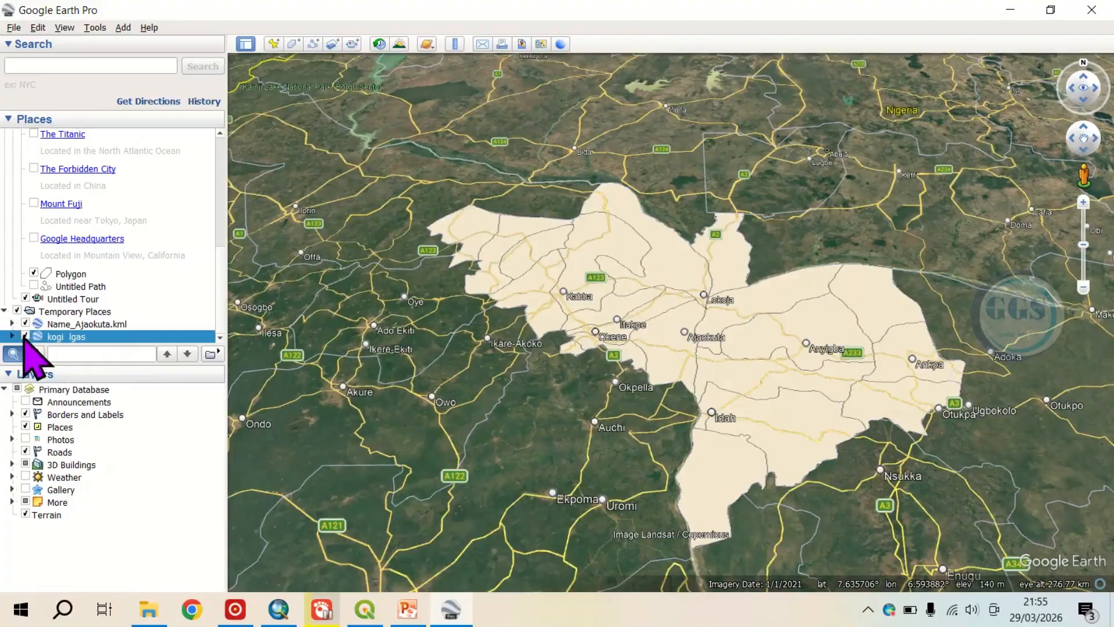
click(25, 336)
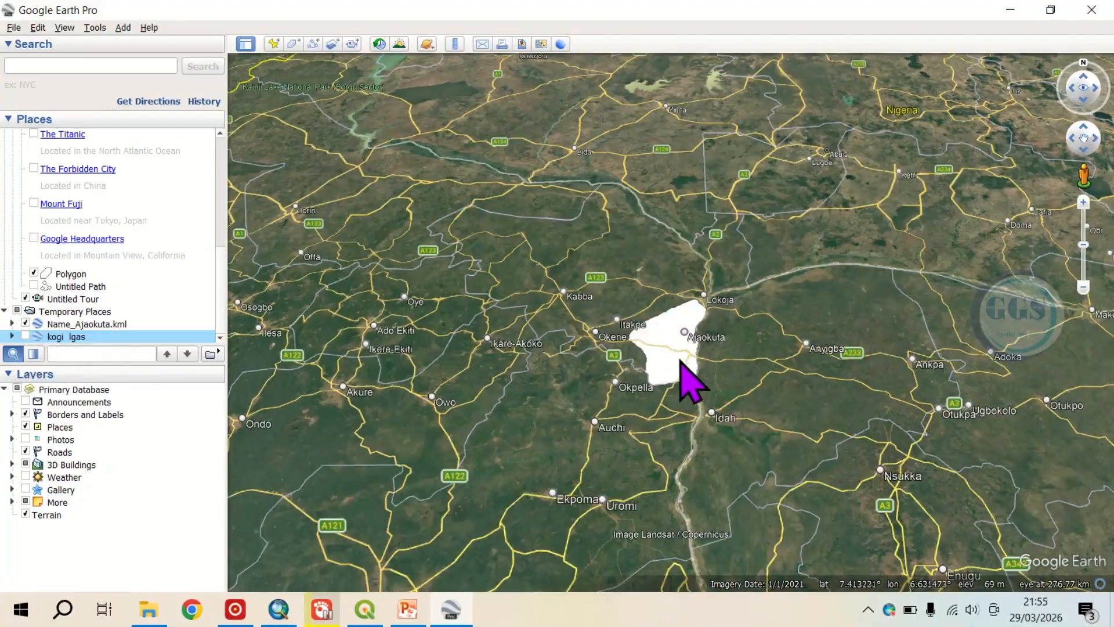
Step: Return to the BBB folder in File Explorer to review the original and split files, and switch to the PowerPoint title slide
click(158, 617)
click(211, 193)
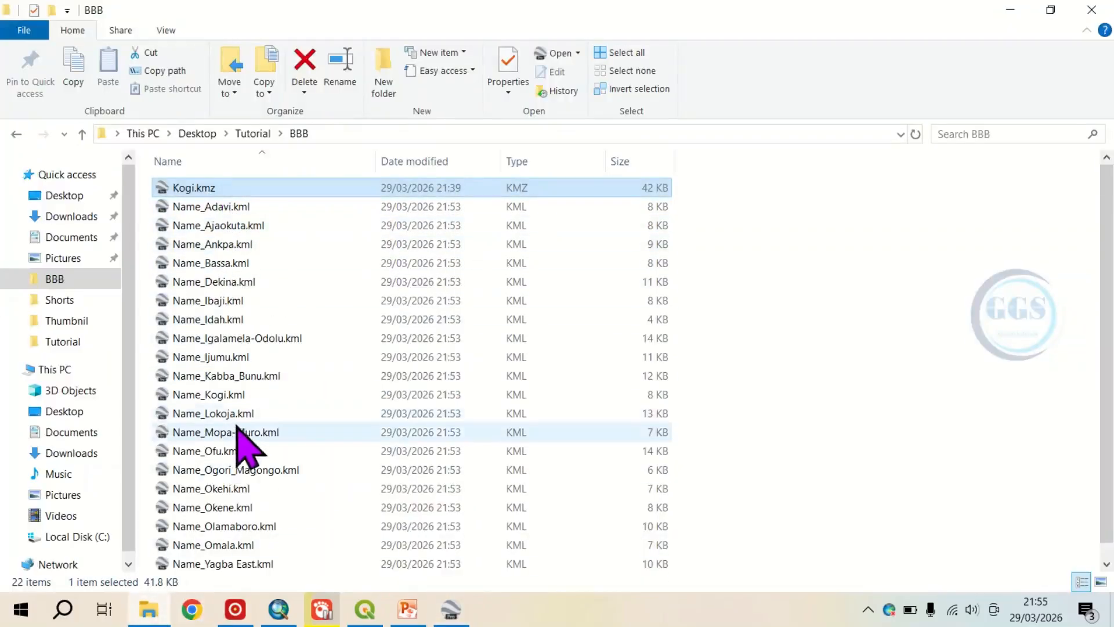
click(401, 613)
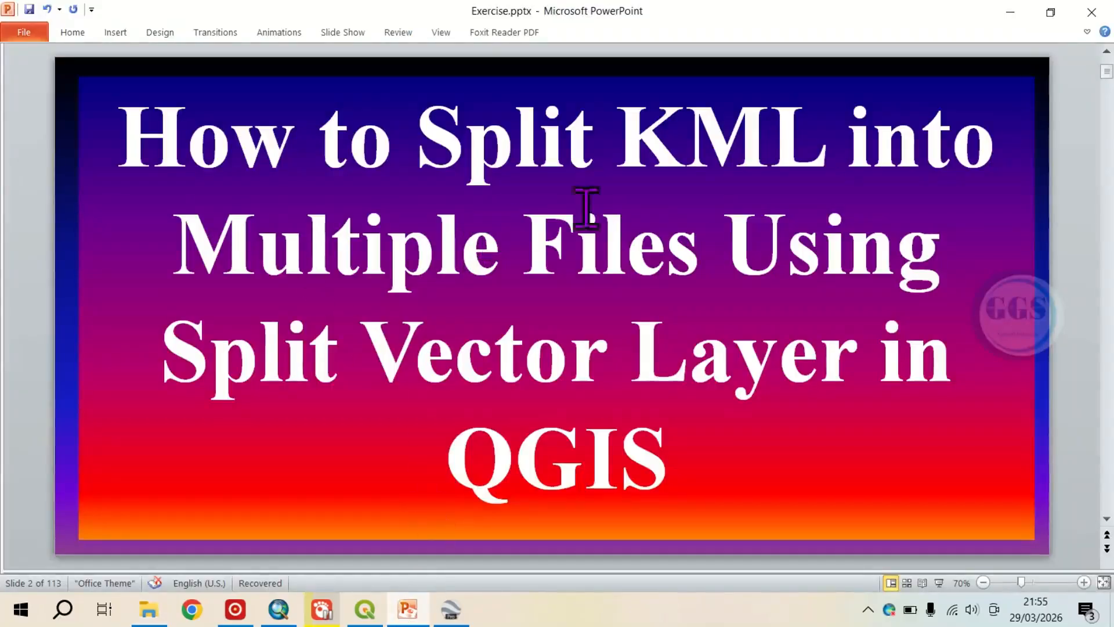